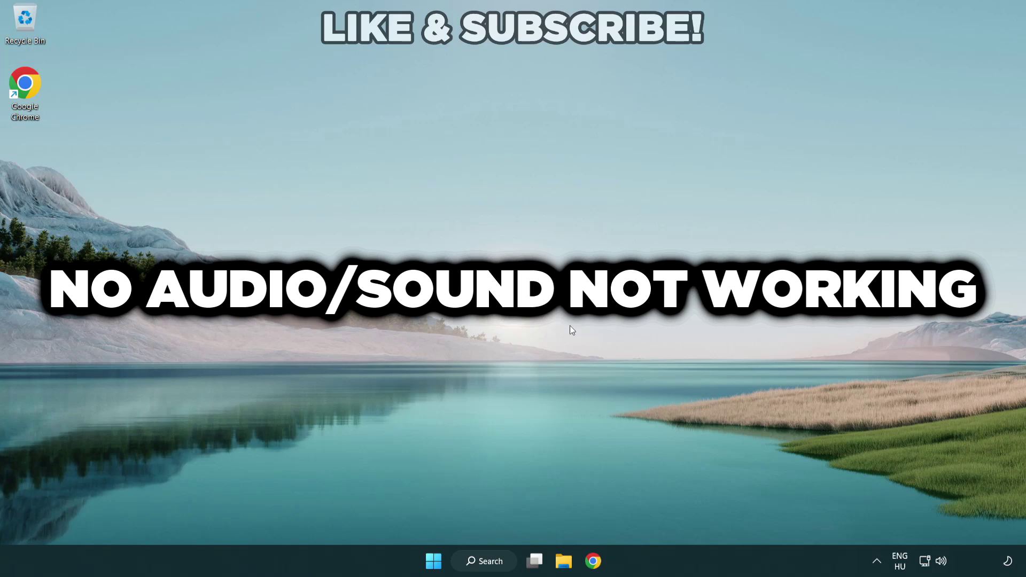
# - Switch the Quick Settings audio output from CABLE Input to Speakers (High Definition Audio Device)
pyautogui.click(941, 565)
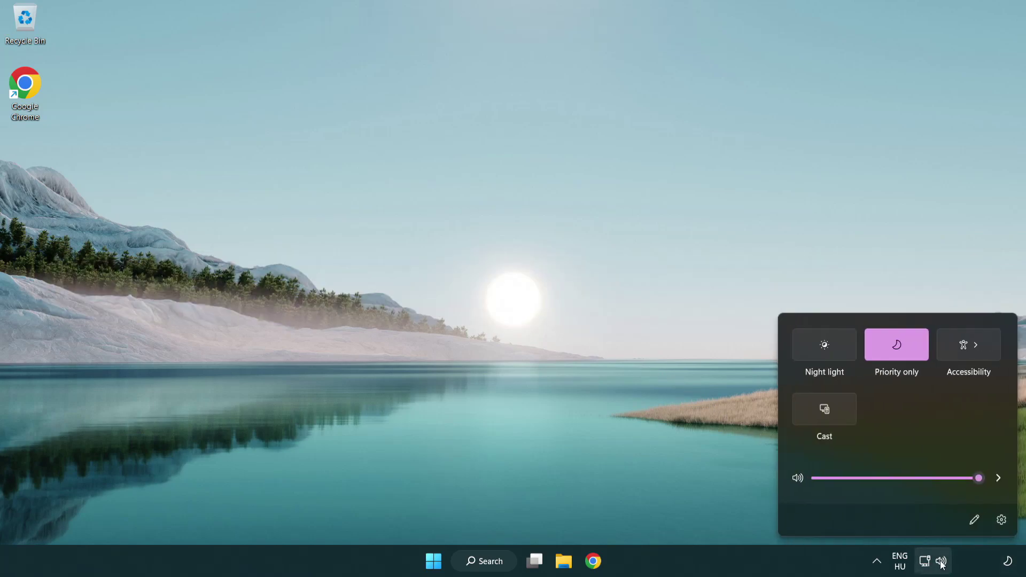
pyautogui.click(998, 480)
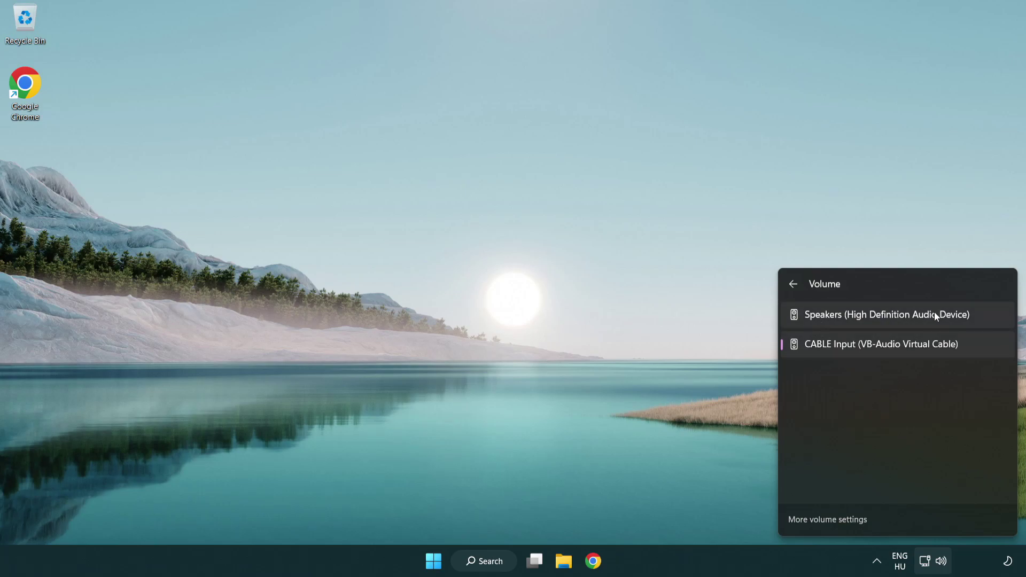
pyautogui.click(984, 317)
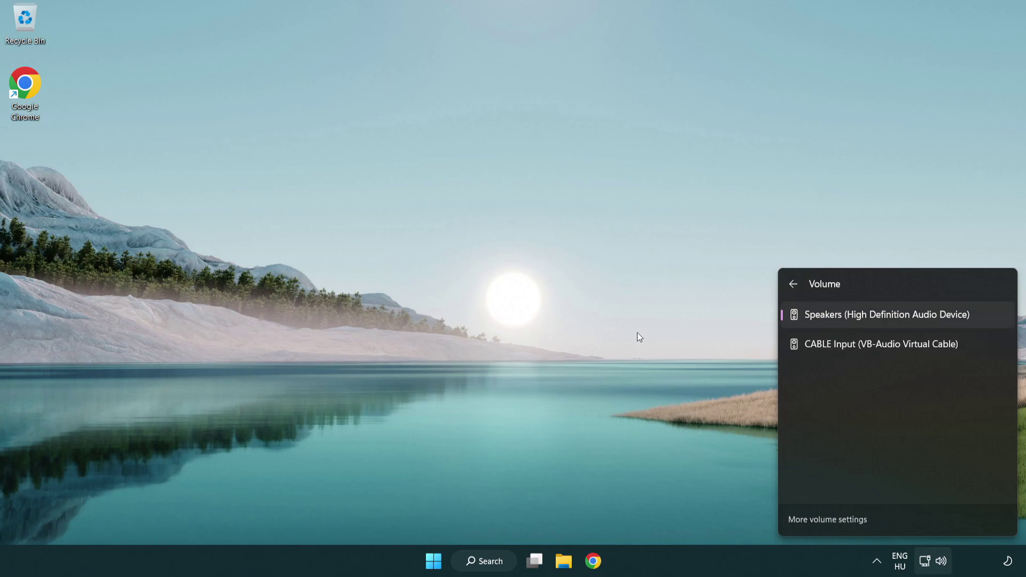
pyautogui.click(537, 306)
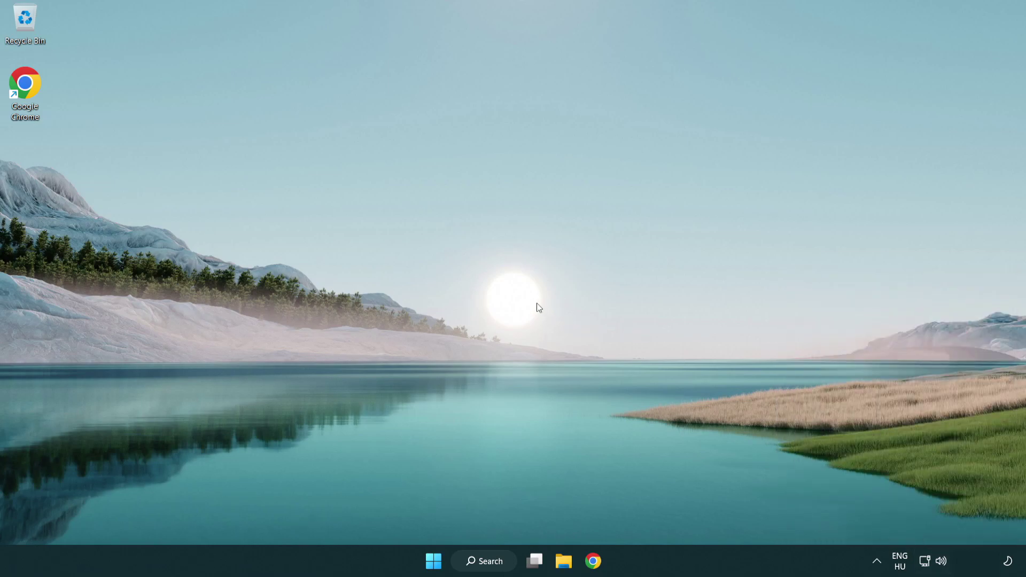
# - Reset sound devices and app volumes to recommended defaults in the Volume mixer, then close Settings
pyautogui.rightClick(941, 561)
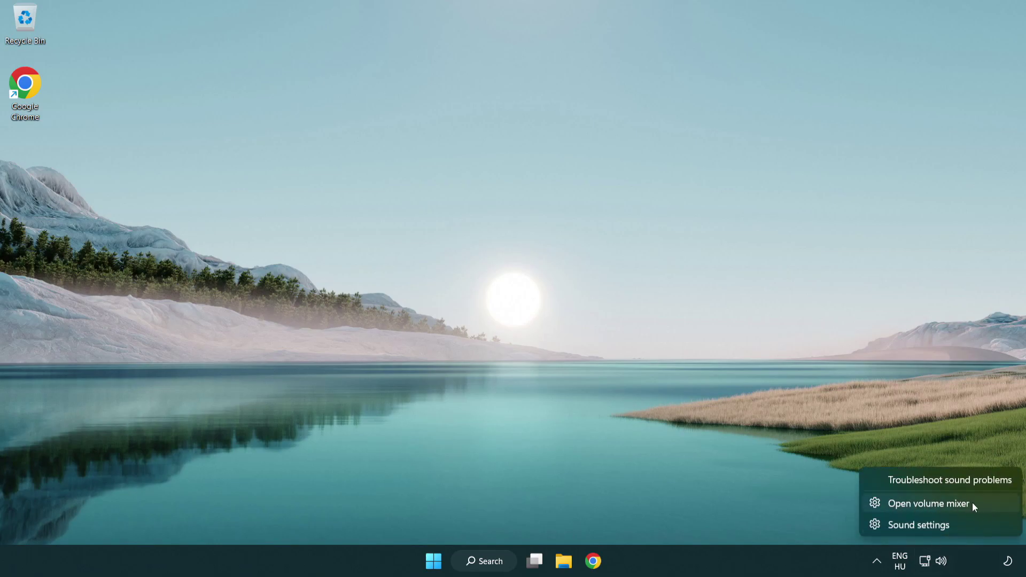
pyautogui.click(990, 506)
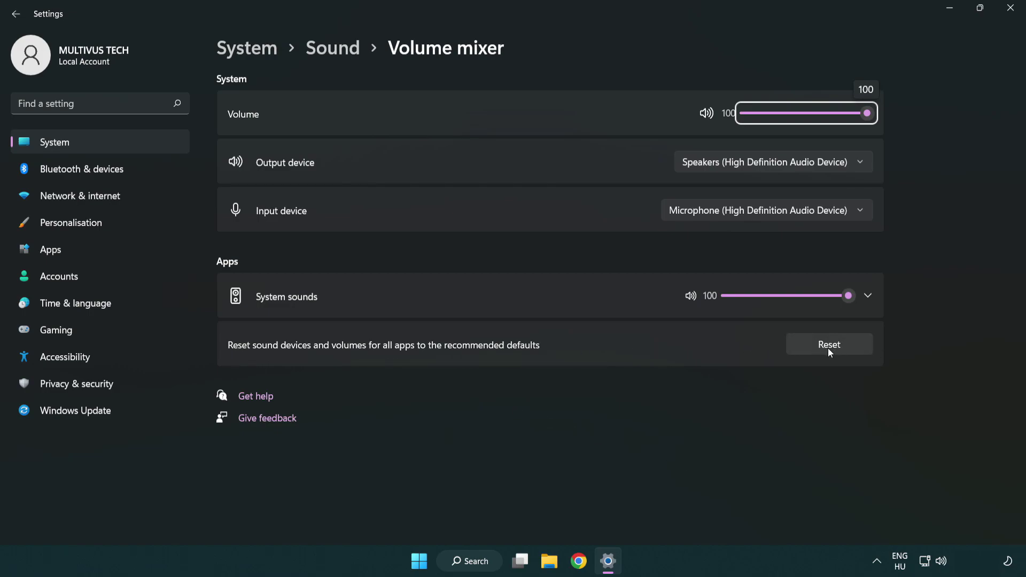
pyautogui.click(857, 348)
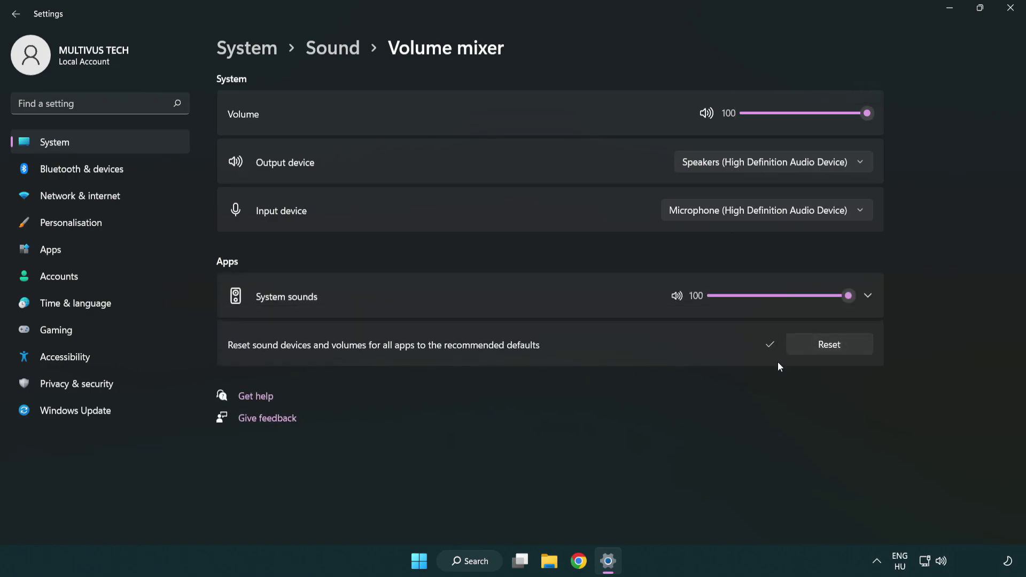
pyautogui.click(1013, 9)
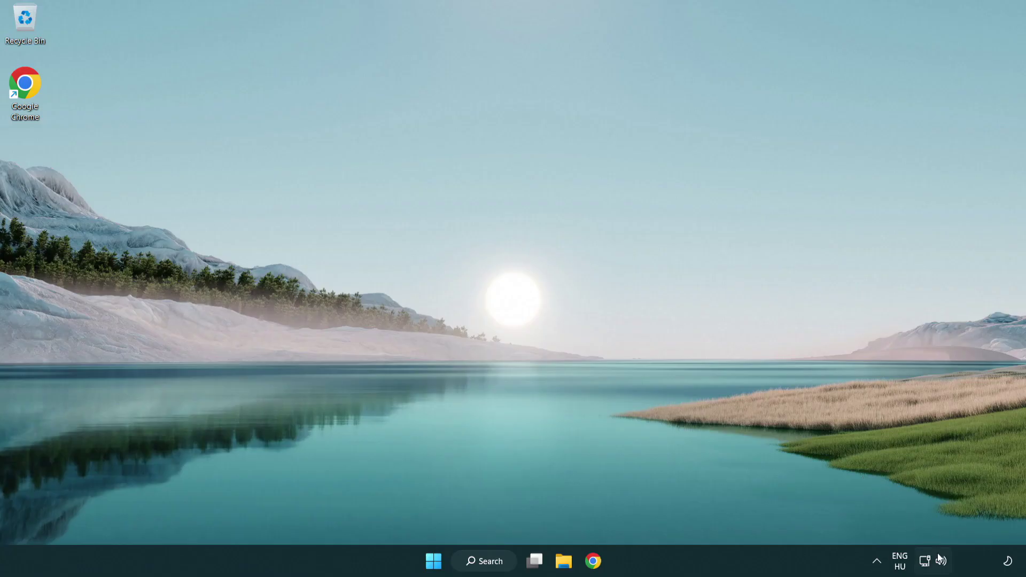
# - Open the Sound settings page and set the Speakers output volume to 100
pyautogui.rightClick(940, 561)
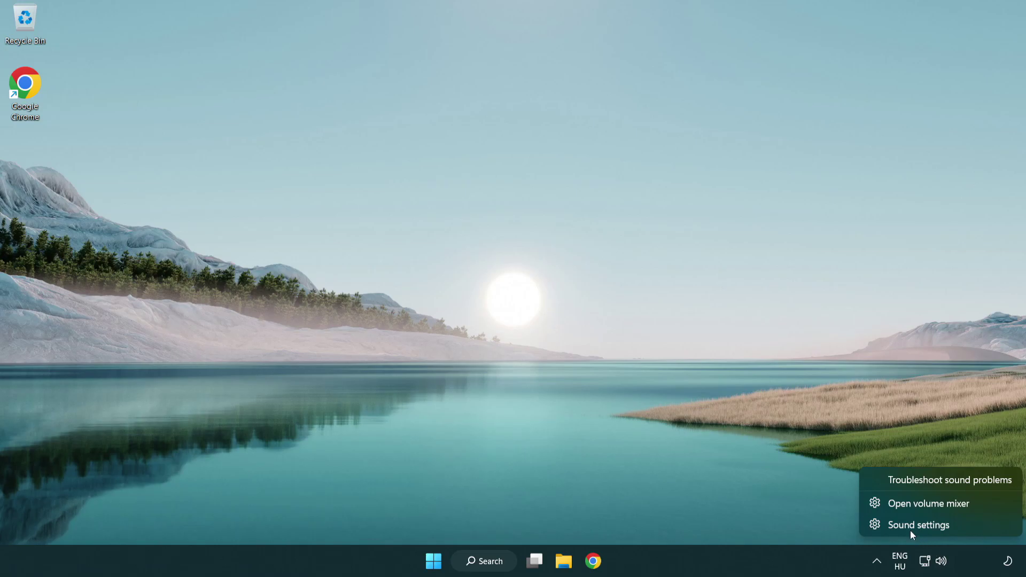
pyautogui.click(982, 531)
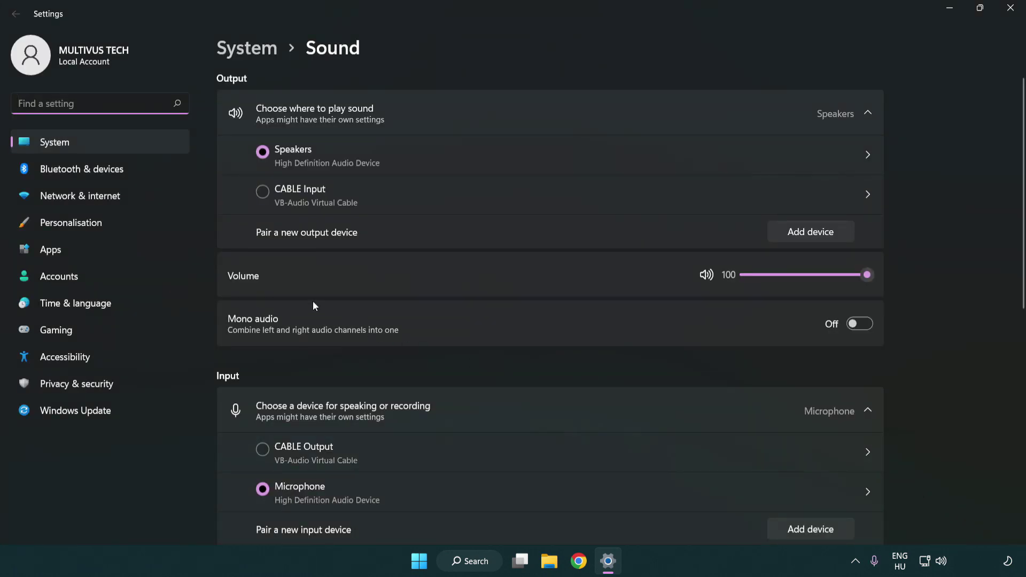
pyautogui.moveTo(825, 274); pyautogui.dragTo(916, 274)
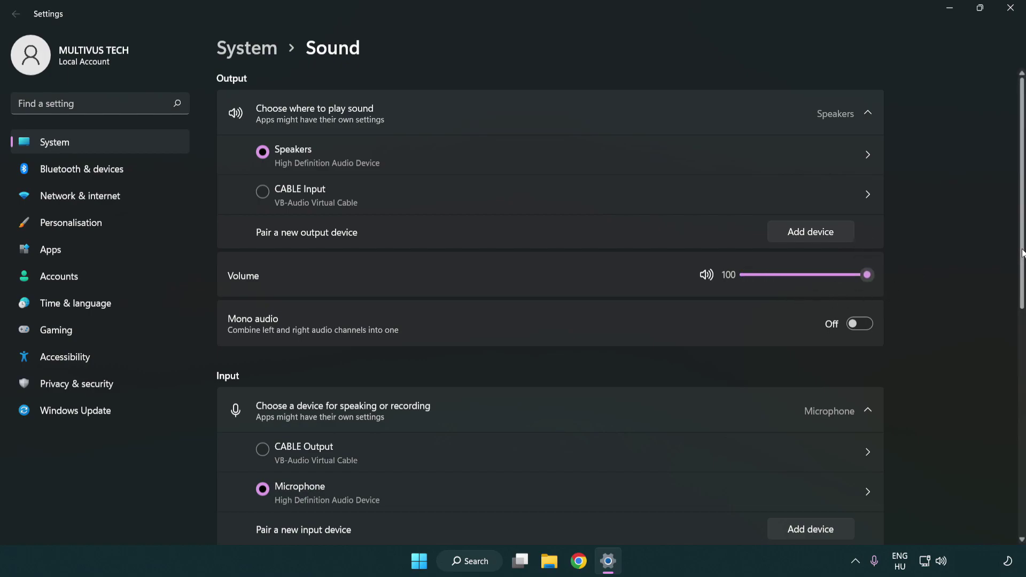
pyautogui.moveTo(1022, 252); pyautogui.dragTo(1022, 426)
pyautogui.scroll(-2, 598, 348)
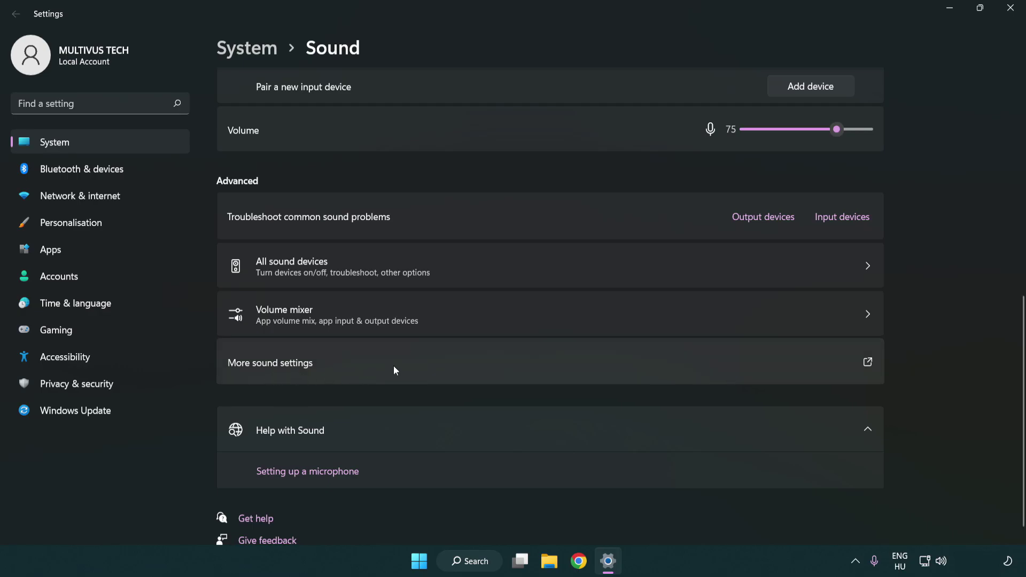
# - Disable the CABLE Input device on the Playback tab of the classic Sound dialog
pyautogui.click(394, 370)
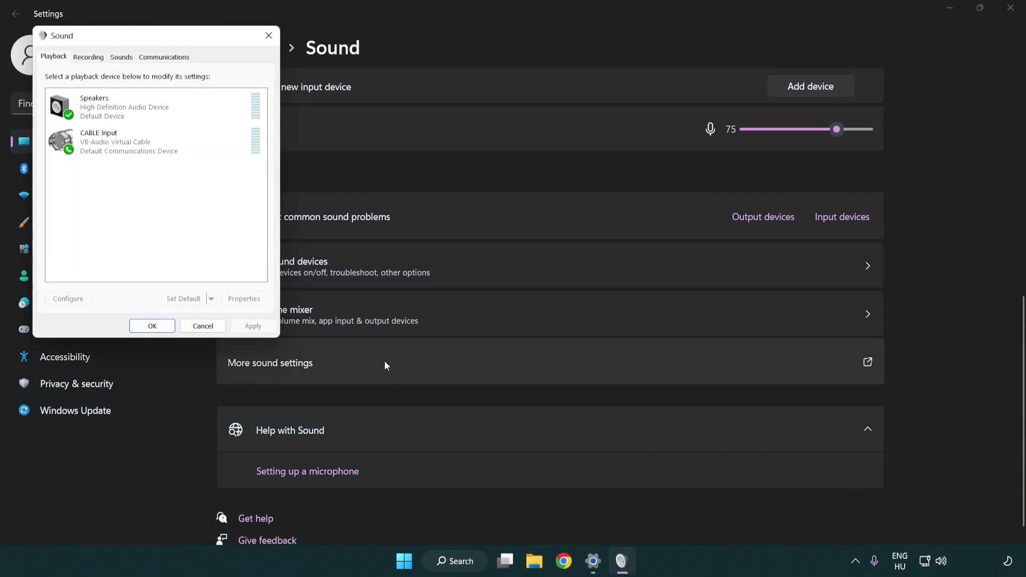
pyautogui.moveTo(179, 38); pyautogui.dragTo(527, 135)
pyautogui.click(492, 246)
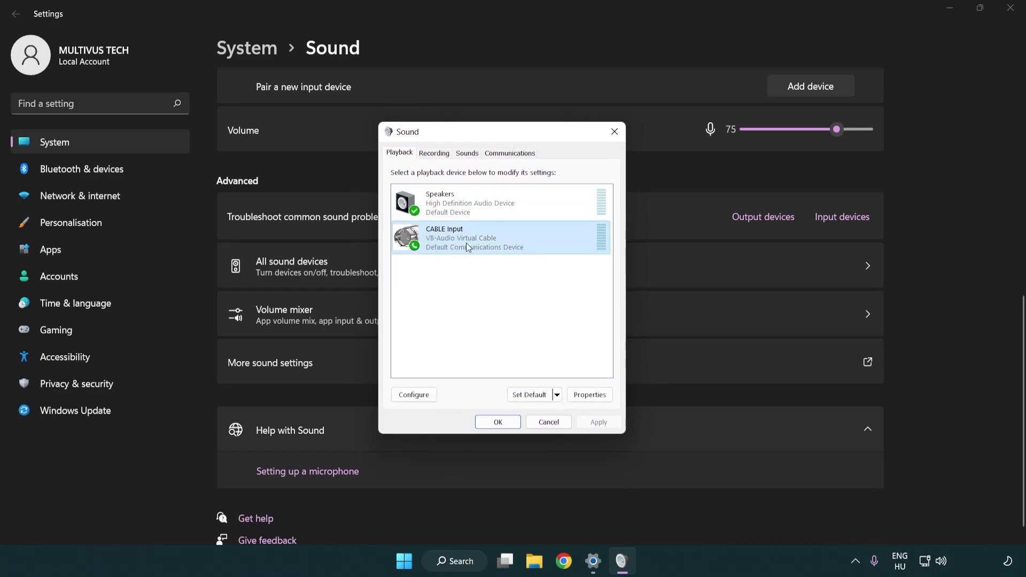
pyautogui.rightClick(466, 242)
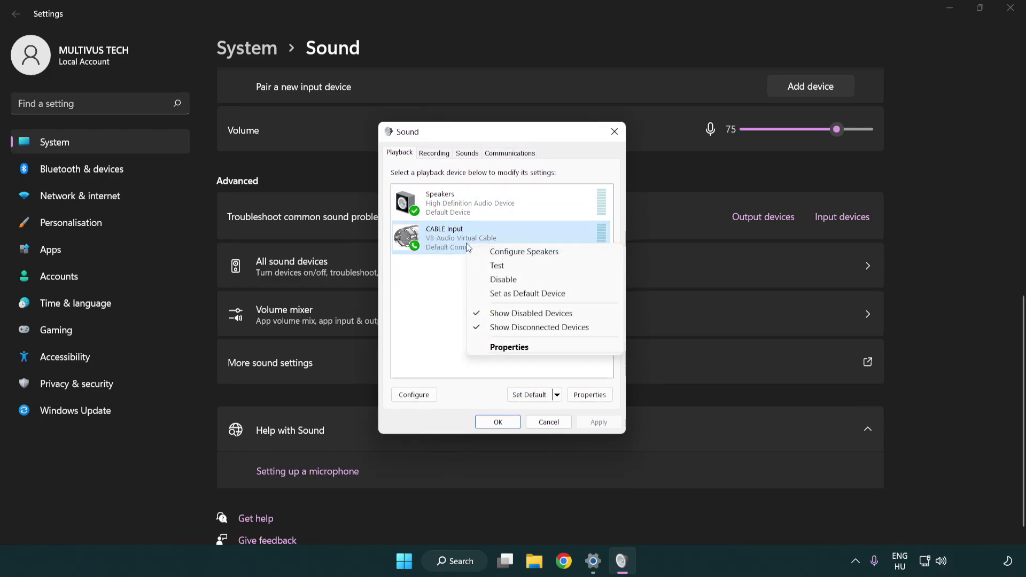
pyautogui.click(530, 280)
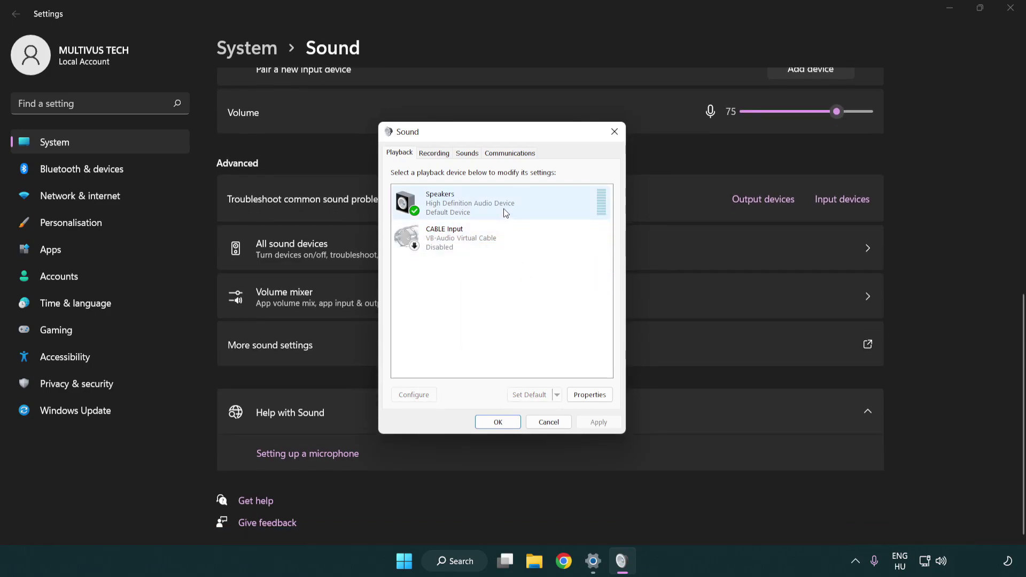
# - Configure the Speakers as 7.1 Surround with full-range front and surround speakers
pyautogui.rightClick(522, 204)
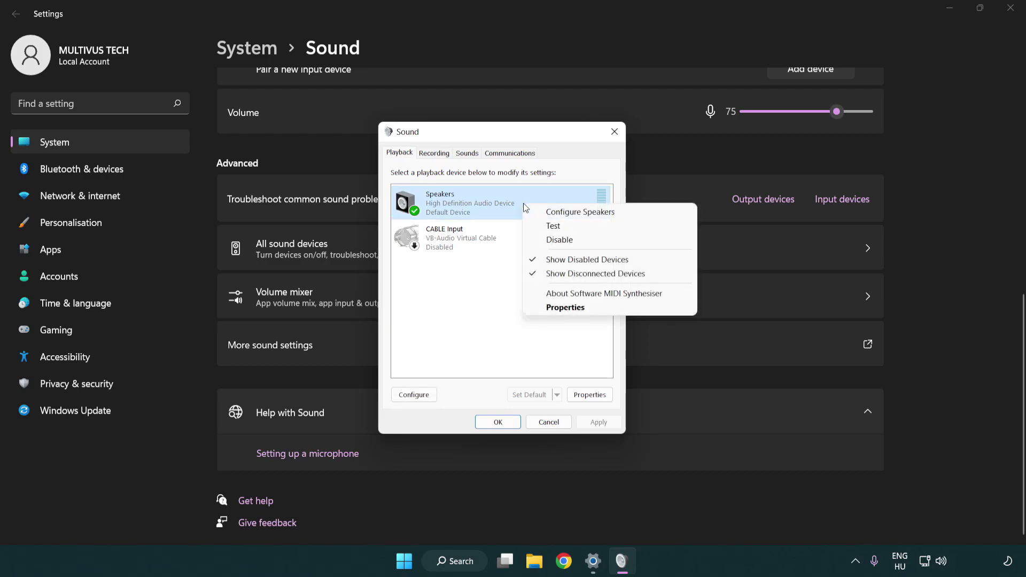
pyautogui.click(565, 212)
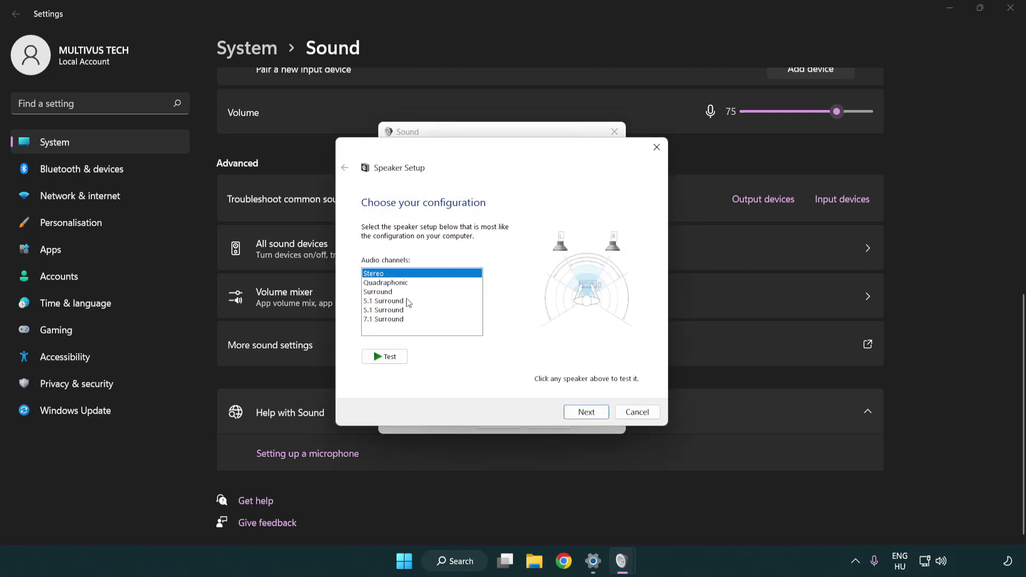
pyautogui.moveTo(409, 301); pyautogui.dragTo(409, 324)
pyautogui.click(585, 412)
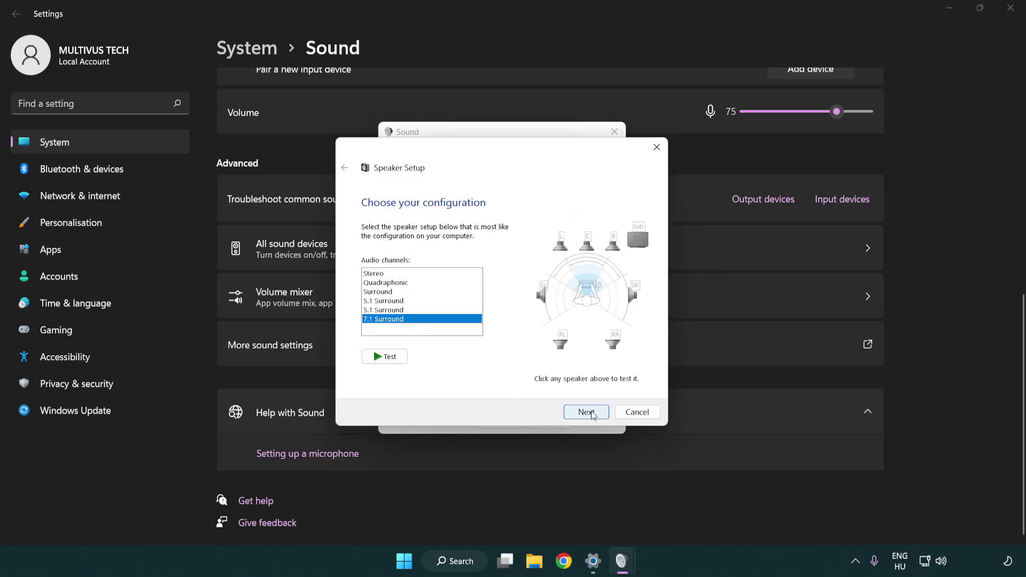
pyautogui.click(586, 412)
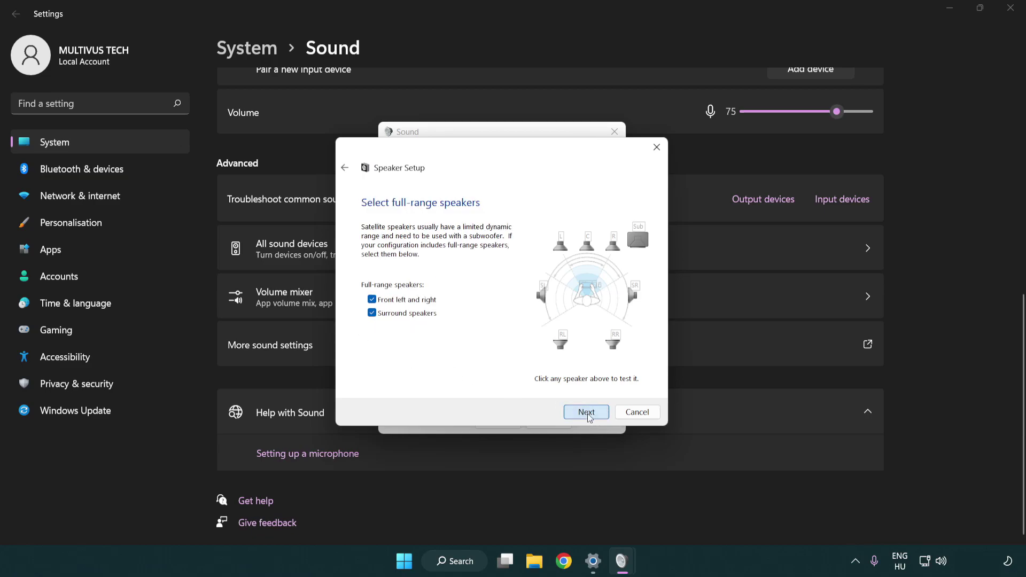
pyautogui.click(573, 410)
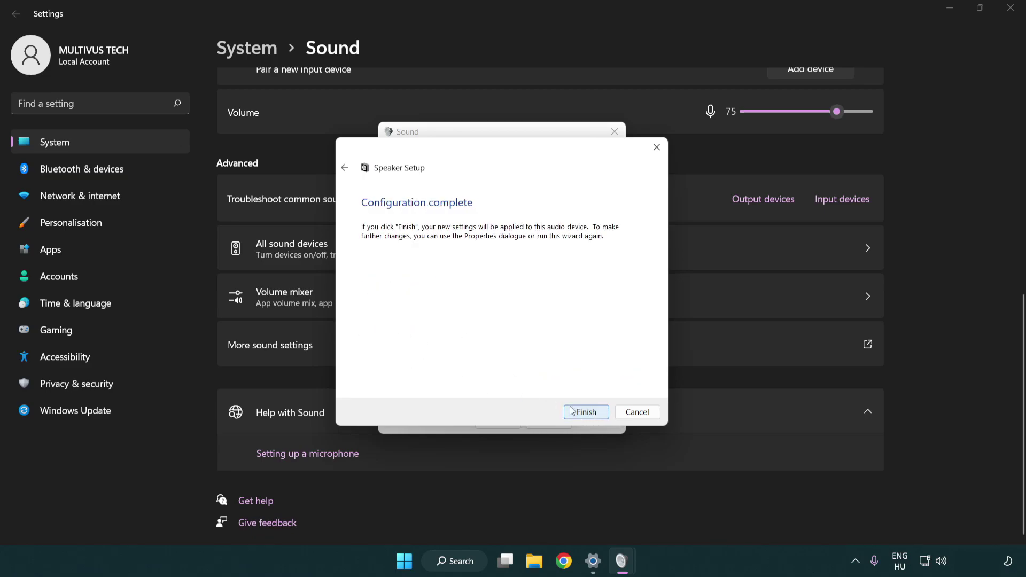
pyautogui.click(571, 412)
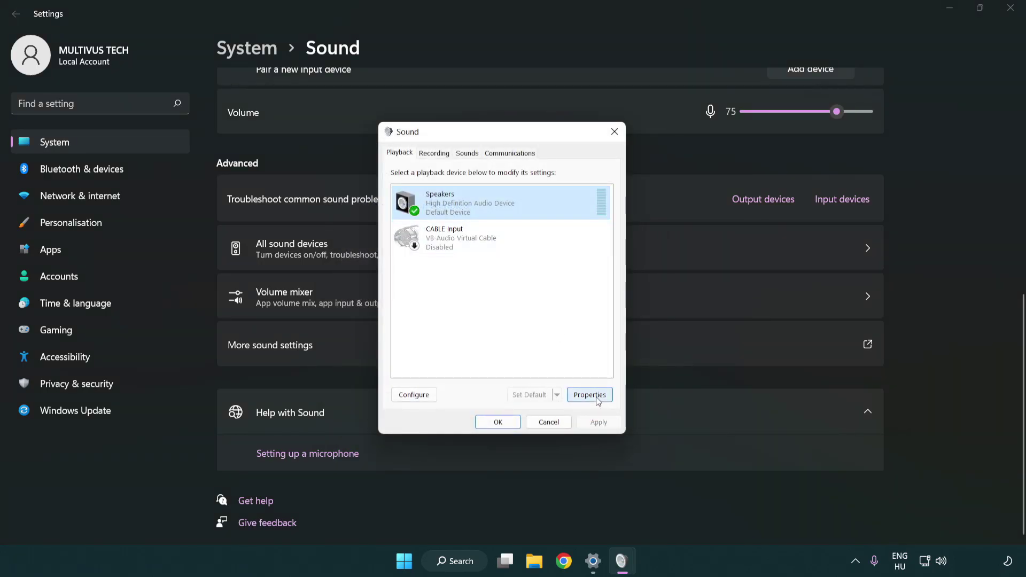
# - Turn off all audio enhancements in the Speakers properties
pyautogui.click(590, 395)
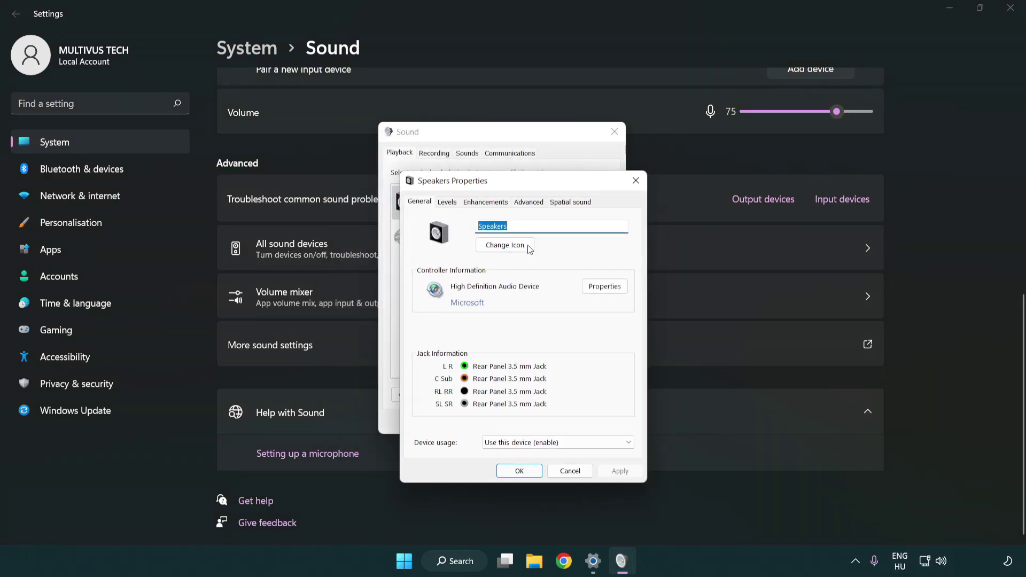
pyautogui.moveTo(517, 184); pyautogui.dragTo(500, 141)
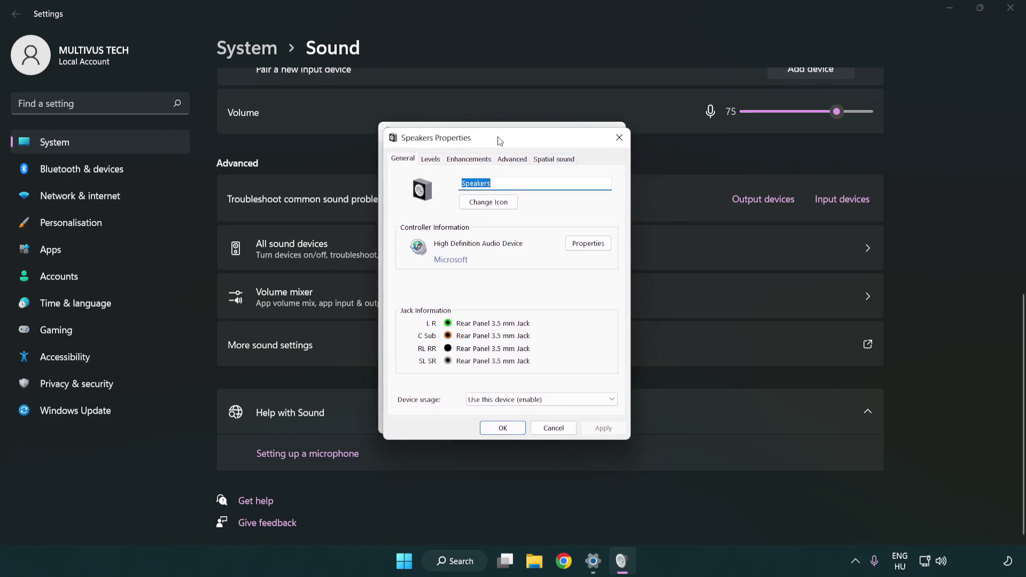
pyautogui.click(473, 159)
pyautogui.click(405, 215)
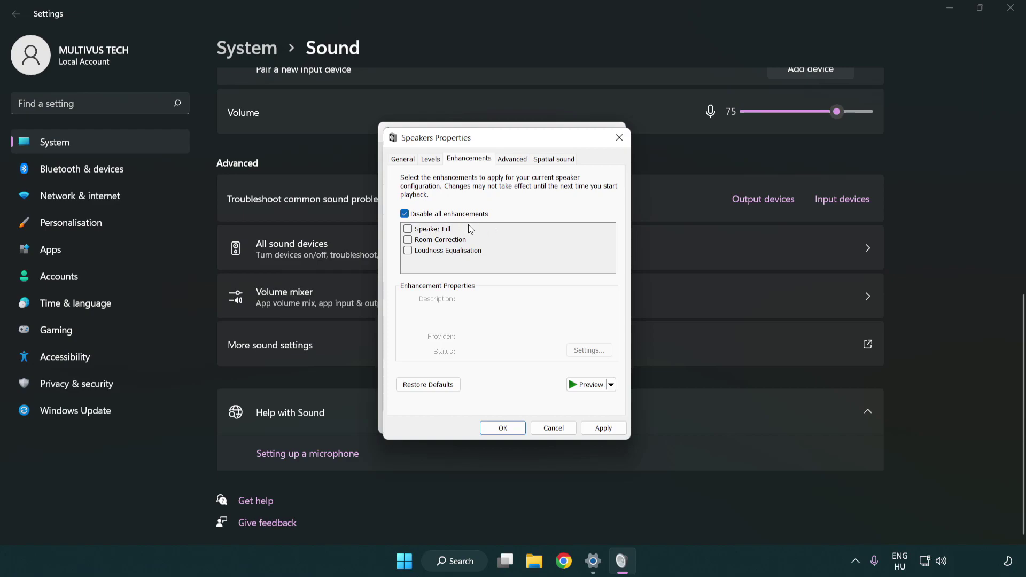
# - Apply 16 bit, 48000 Hz (DVD Quality) as the default format and close both sound dialogs
pyautogui.click(513, 159)
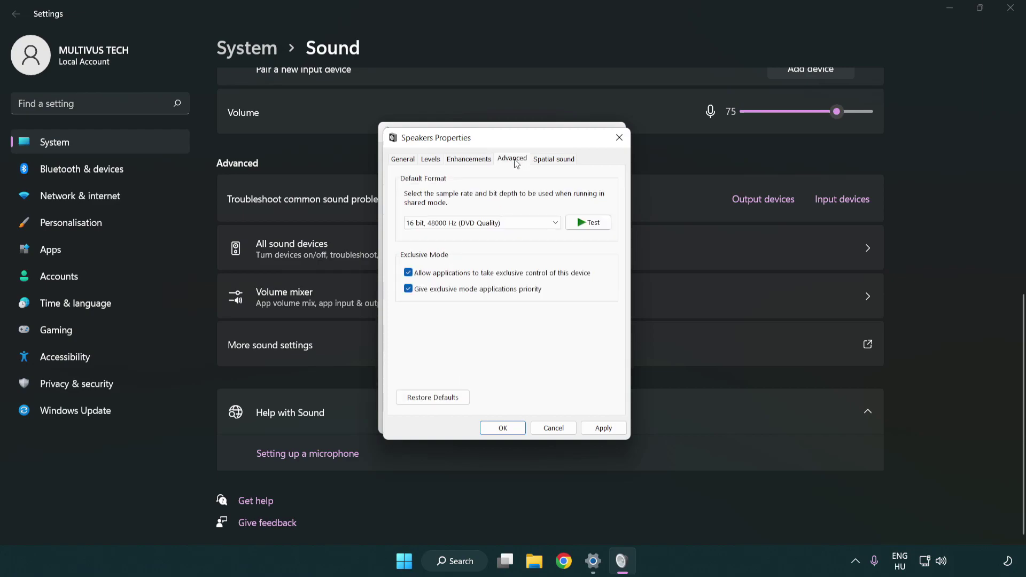
pyautogui.click(454, 222)
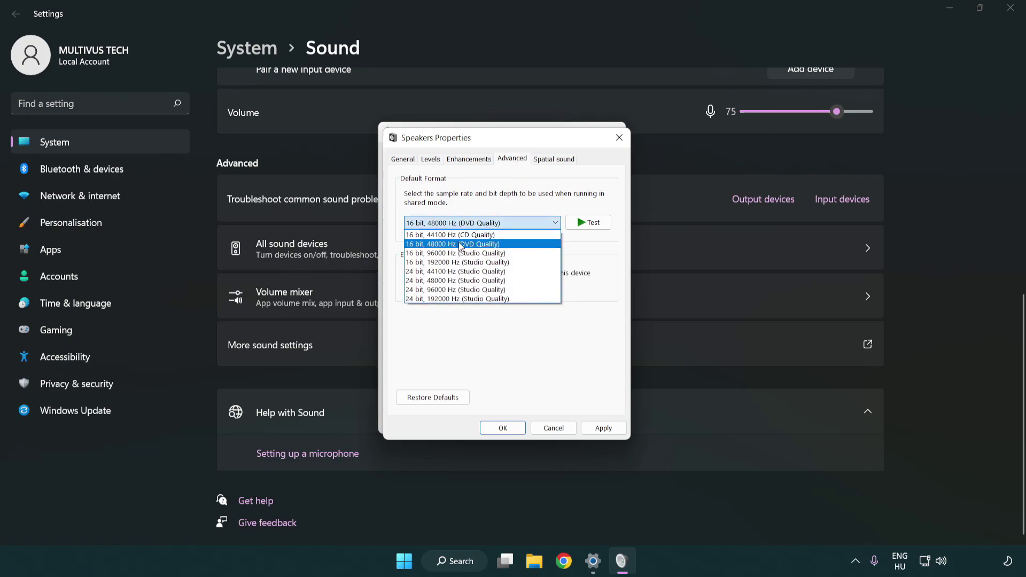
pyautogui.click(461, 244)
pyautogui.click(601, 428)
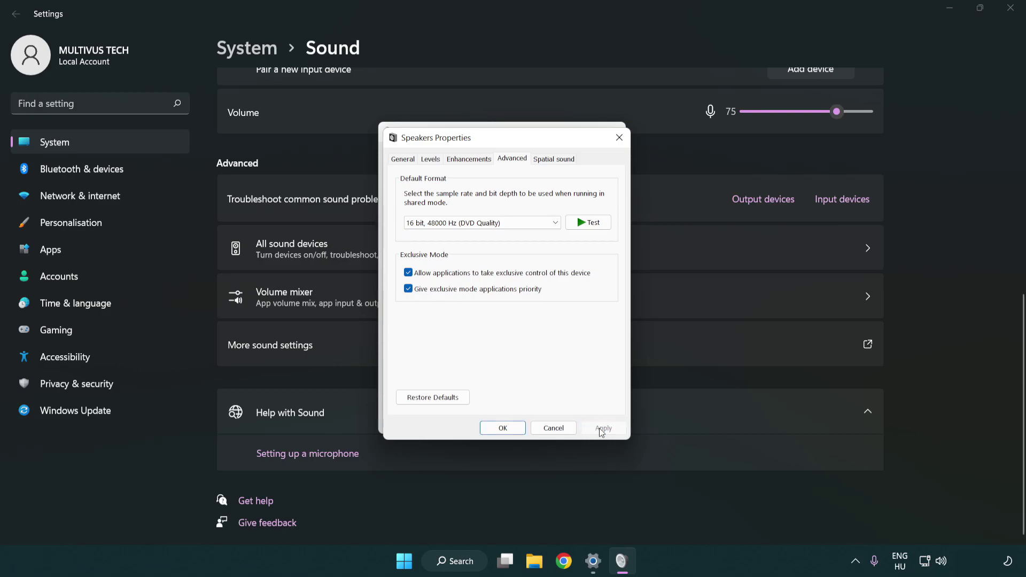
pyautogui.click(504, 428)
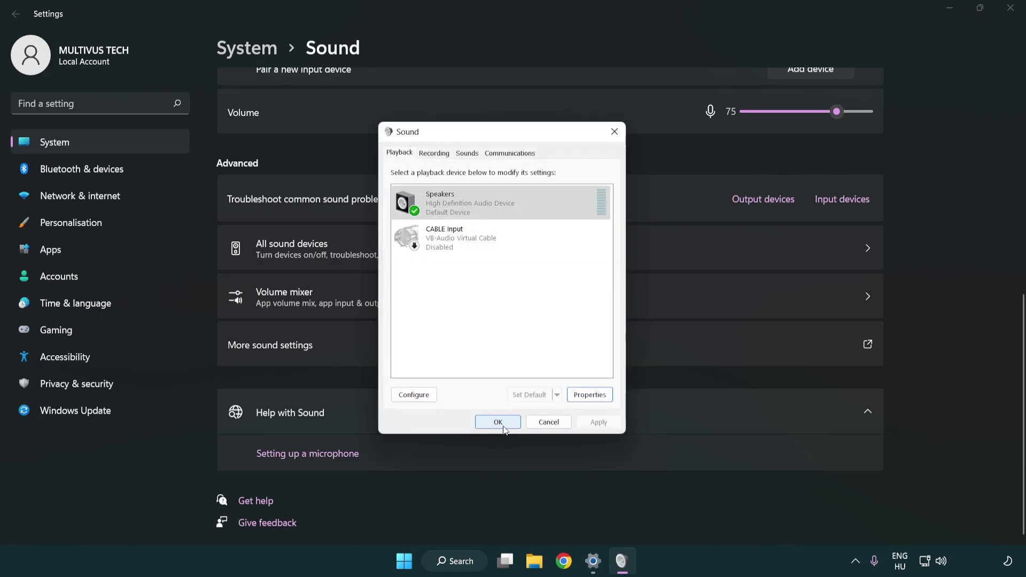
pyautogui.click(498, 425)
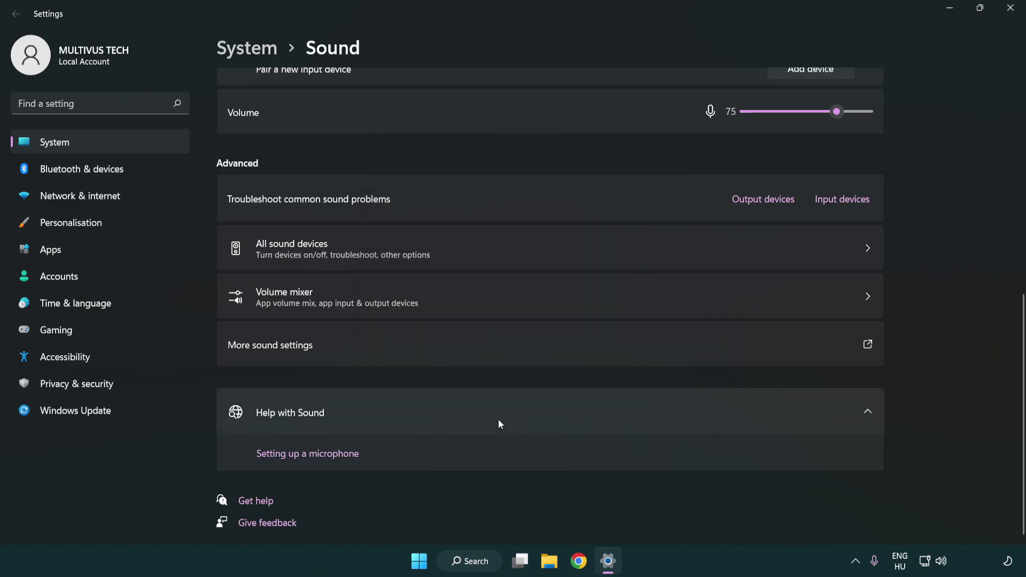
# - Close Settings and search Windows for 'device manager'
pyautogui.click(1010, 11)
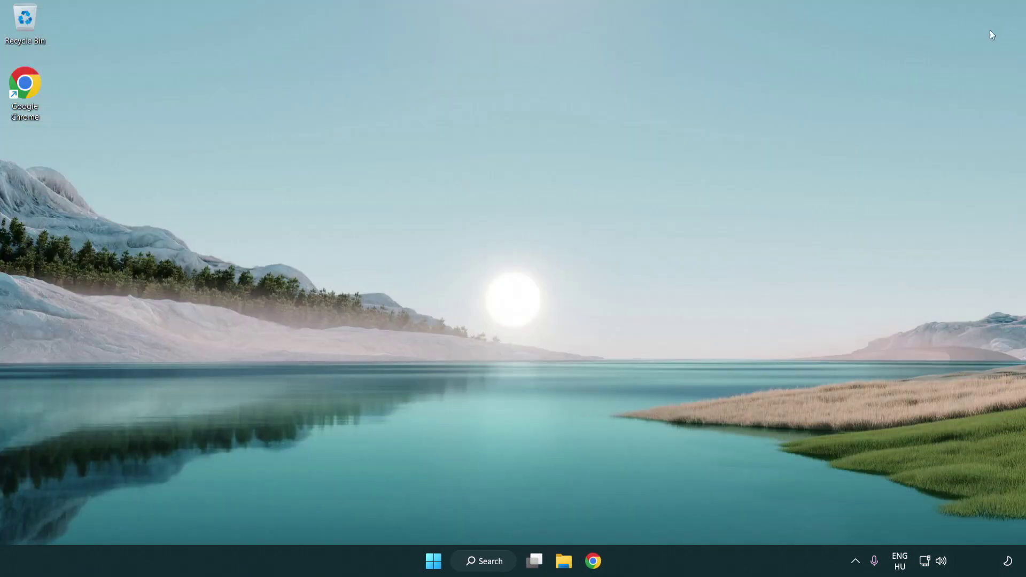
pyautogui.click(435, 568)
pyautogui.click(679, 516)
pyautogui.click(495, 569)
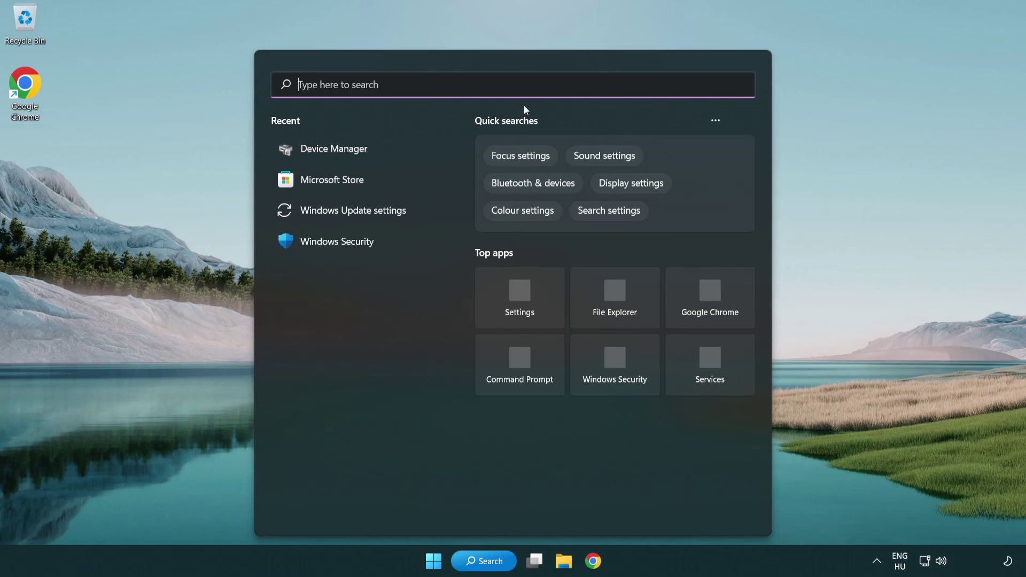
pyautogui.write('device manage')
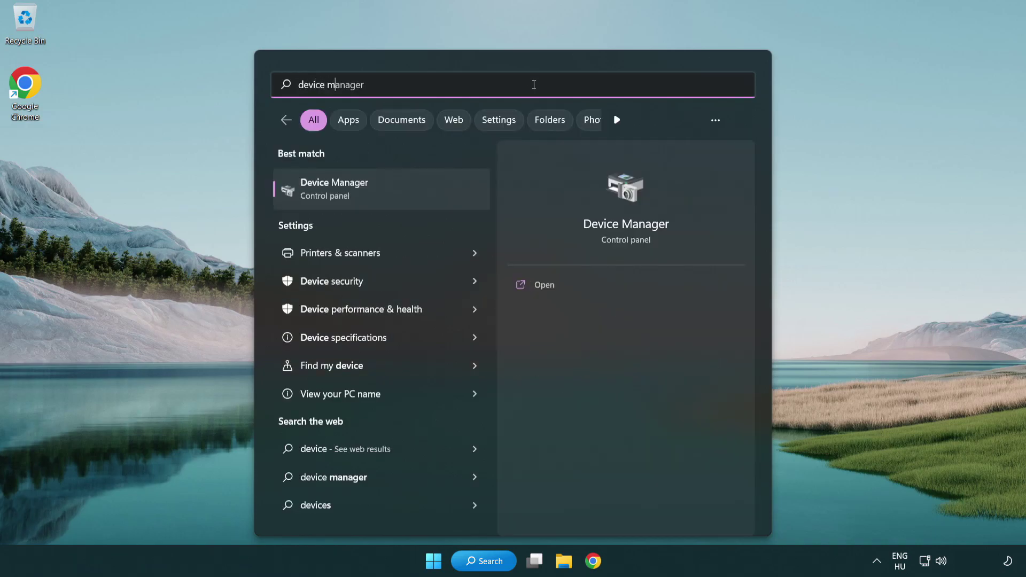
pyautogui.write('r')
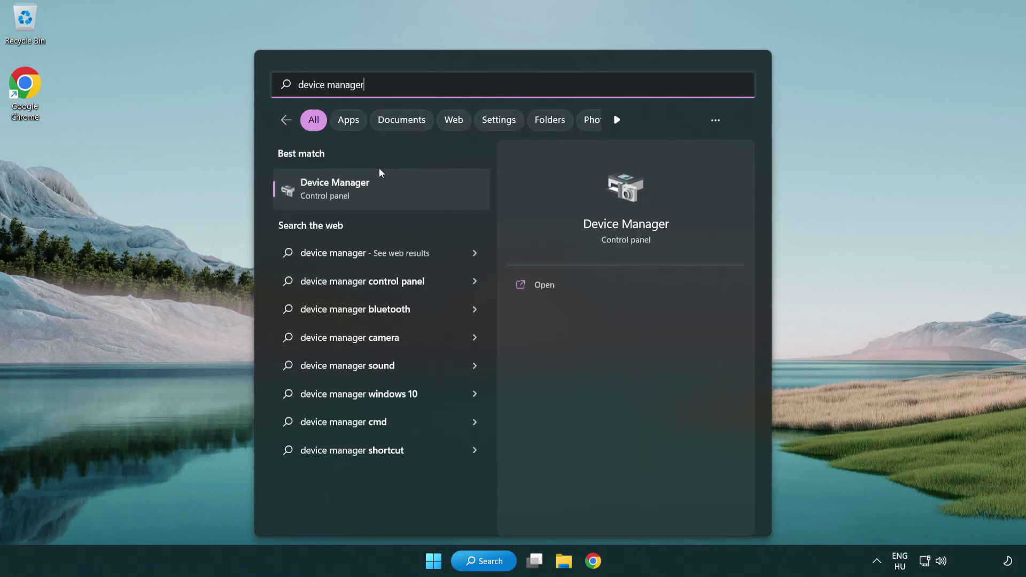
# - In Device Manager, expand Sound, video and game controllers and bring up High Definition Audio Device's actions
pyautogui.click(420, 195)
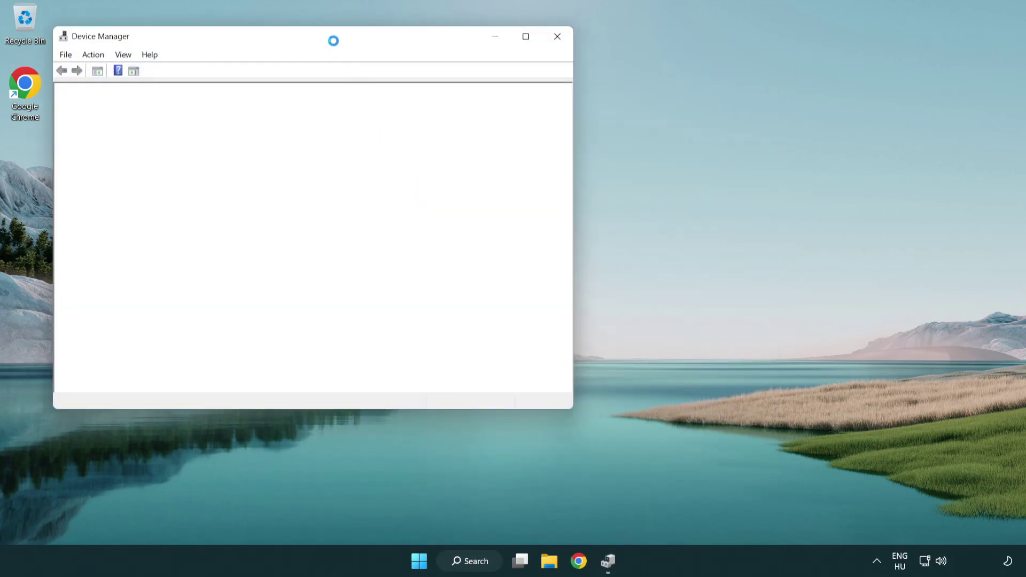
pyautogui.moveTo(323, 32); pyautogui.dragTo(517, 94)
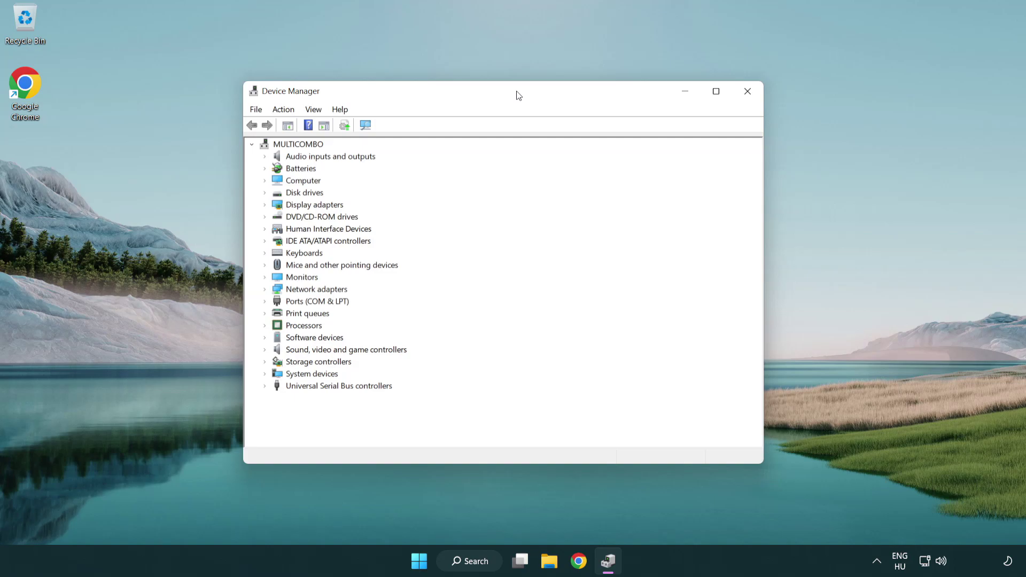
pyautogui.click(286, 350)
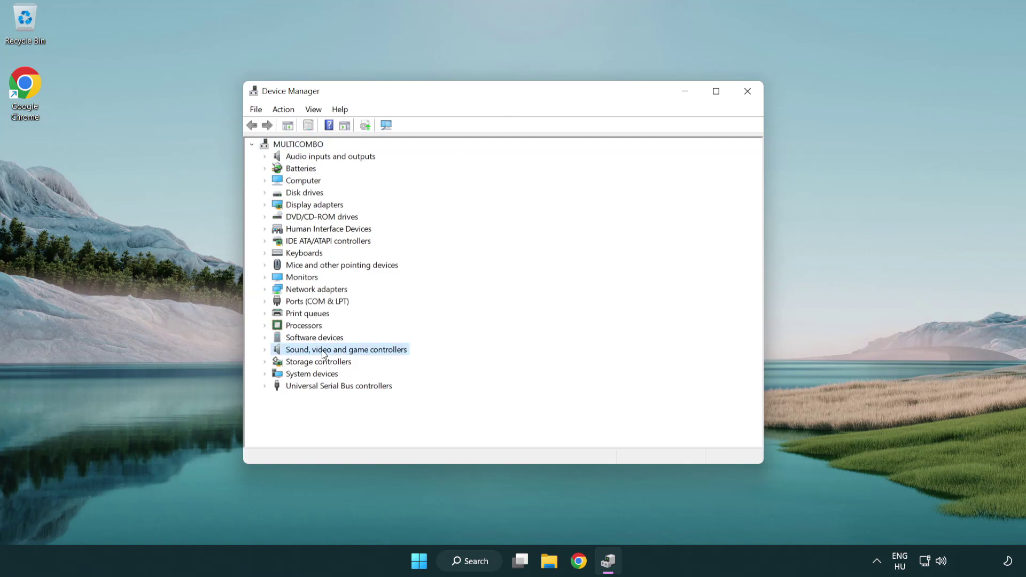
pyautogui.click(265, 351)
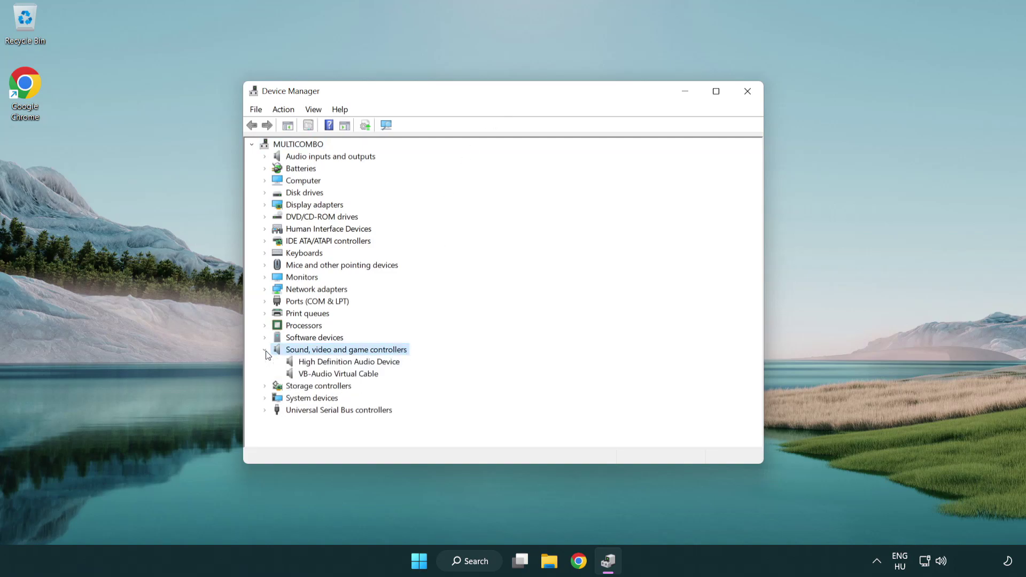
pyautogui.click(318, 364)
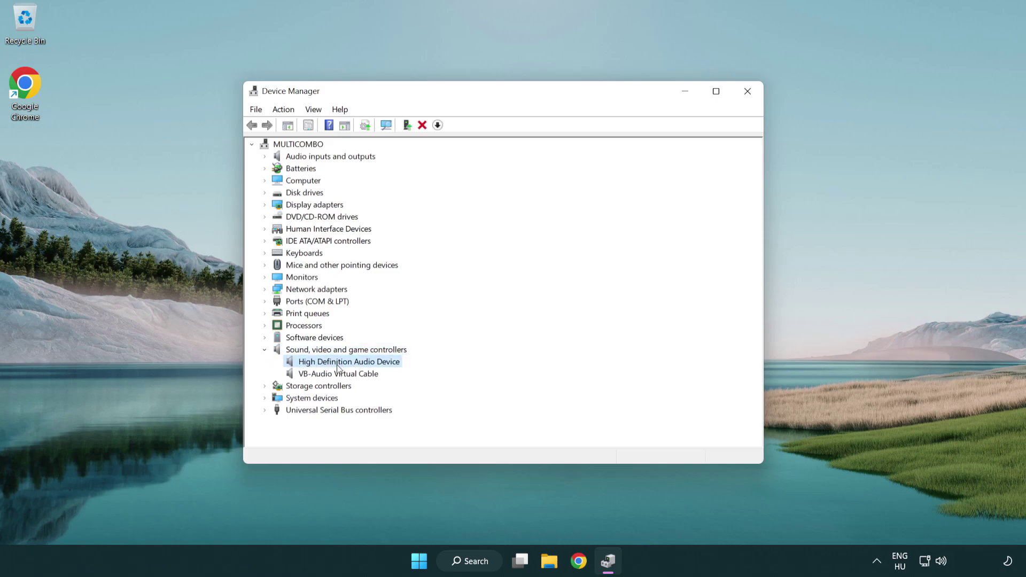
pyautogui.rightClick(358, 361)
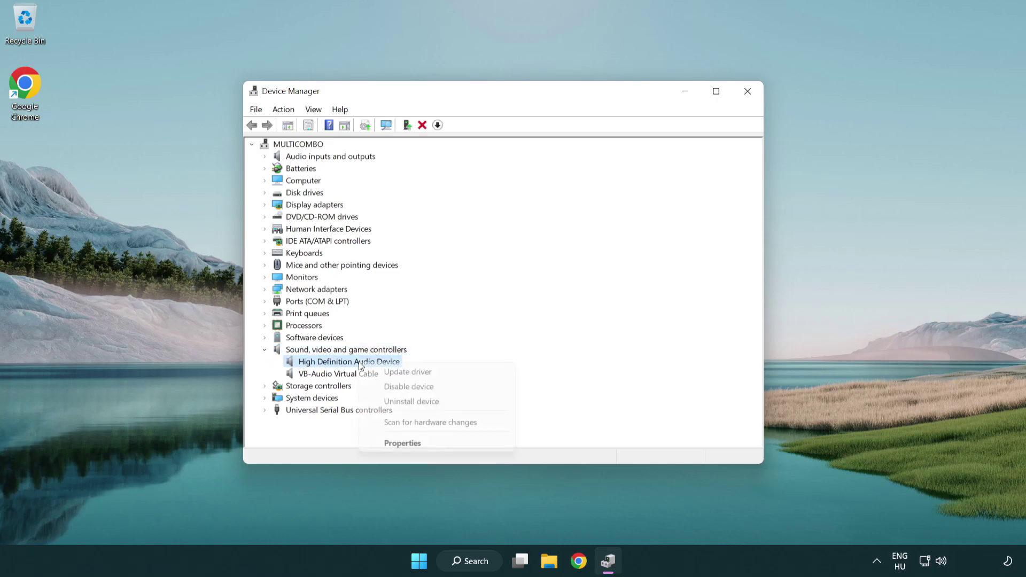
# - Reinstall the High Definition Audio Device driver, picking it from the compatible driver list
pyautogui.click(443, 372)
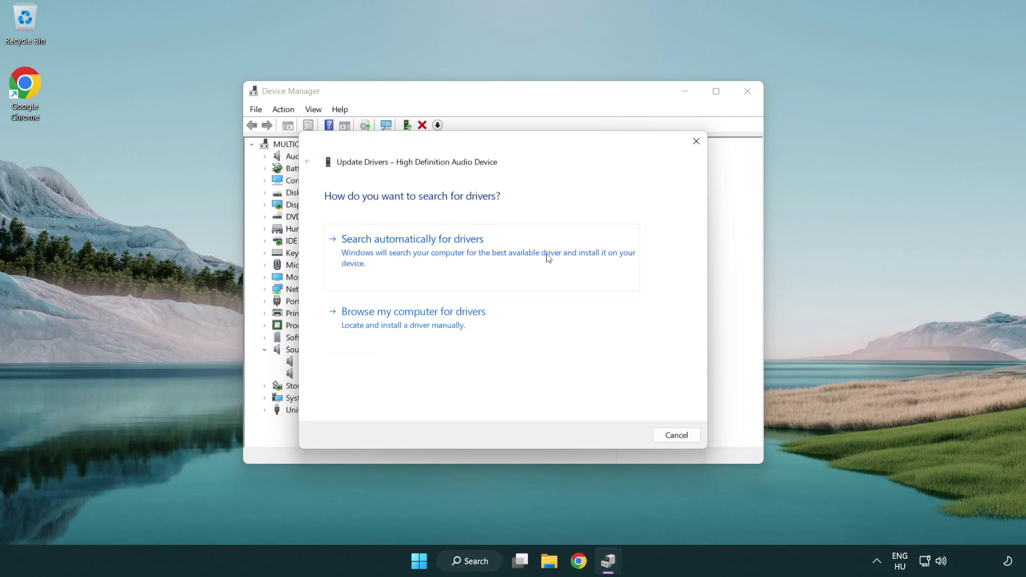
pyautogui.click(416, 336)
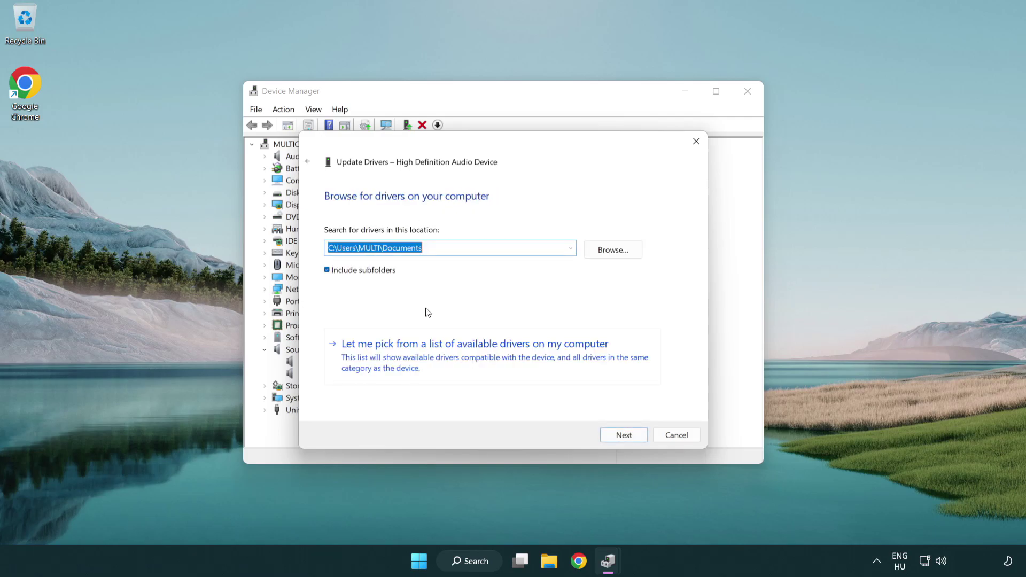
pyautogui.click(492, 360)
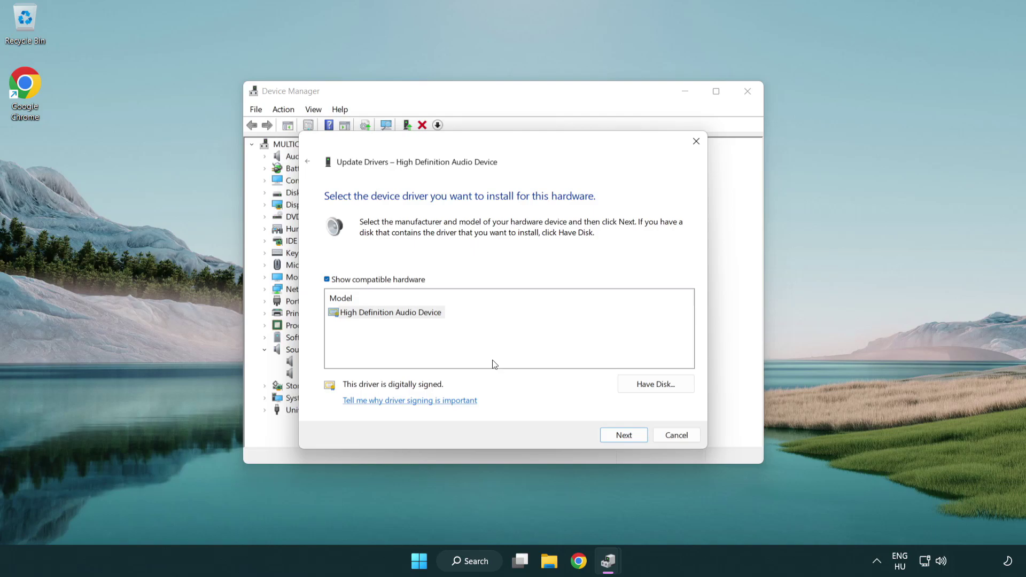
pyautogui.click(348, 323)
pyautogui.click(328, 315)
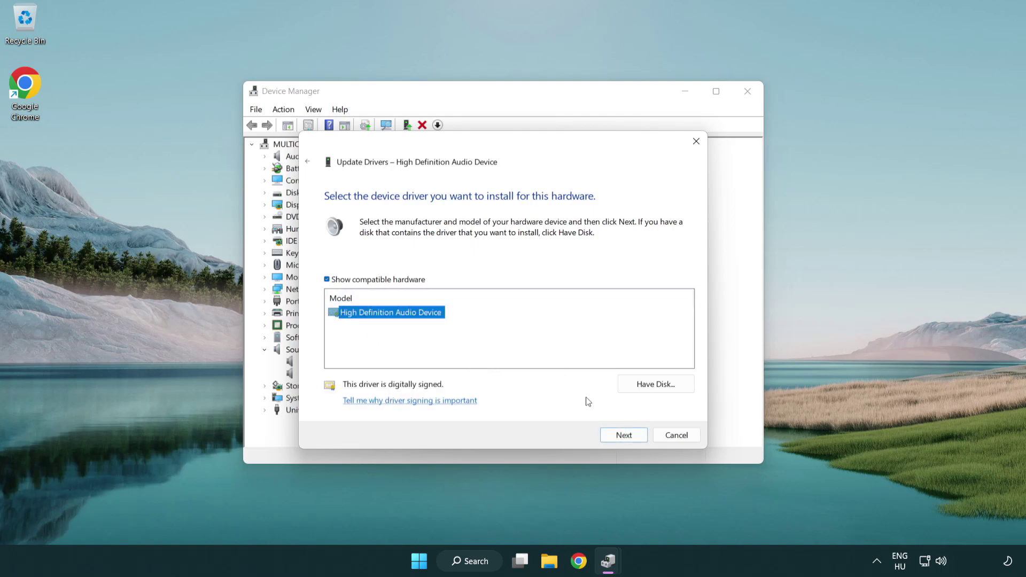
pyautogui.click(636, 440)
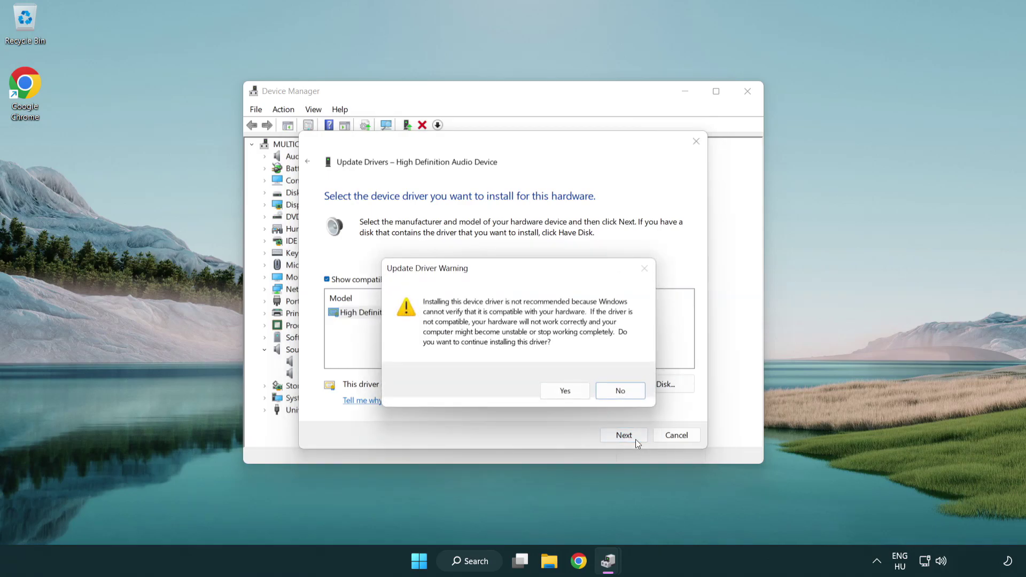
pyautogui.click(565, 391)
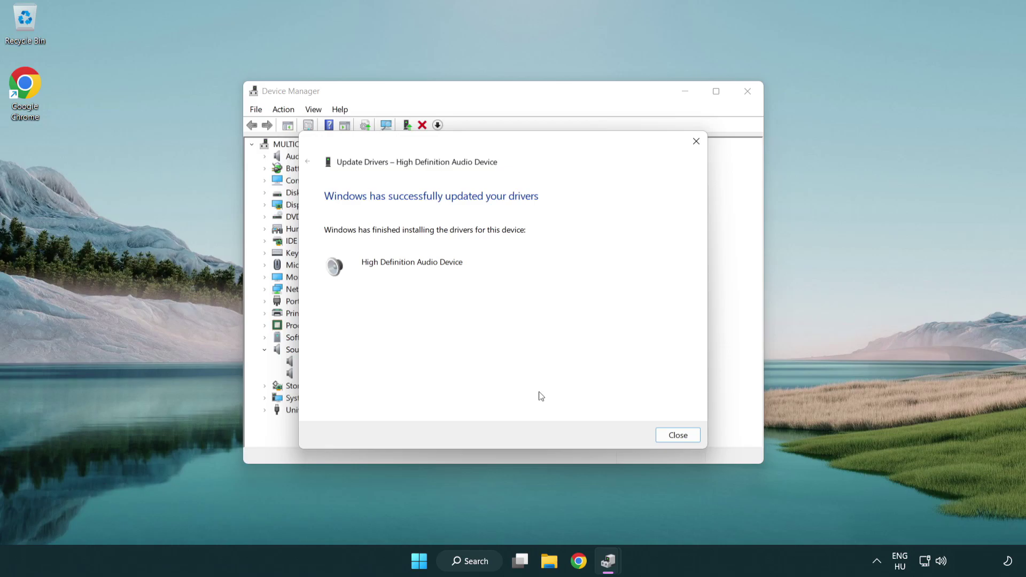
# - Close the driver wizard and Device Manager, then bring up the Start menu's restart options
pyautogui.click(678, 436)
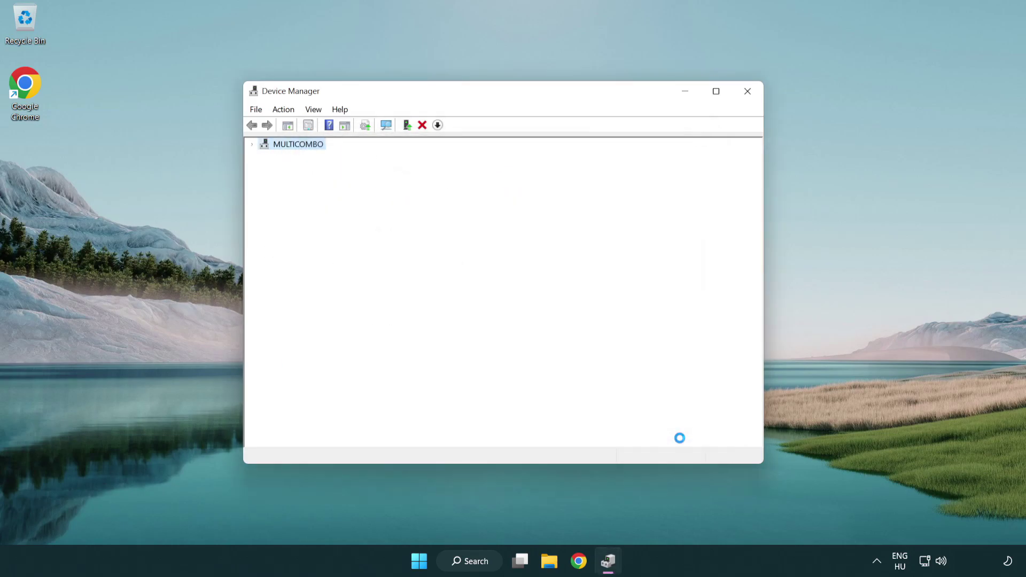
pyautogui.click(748, 92)
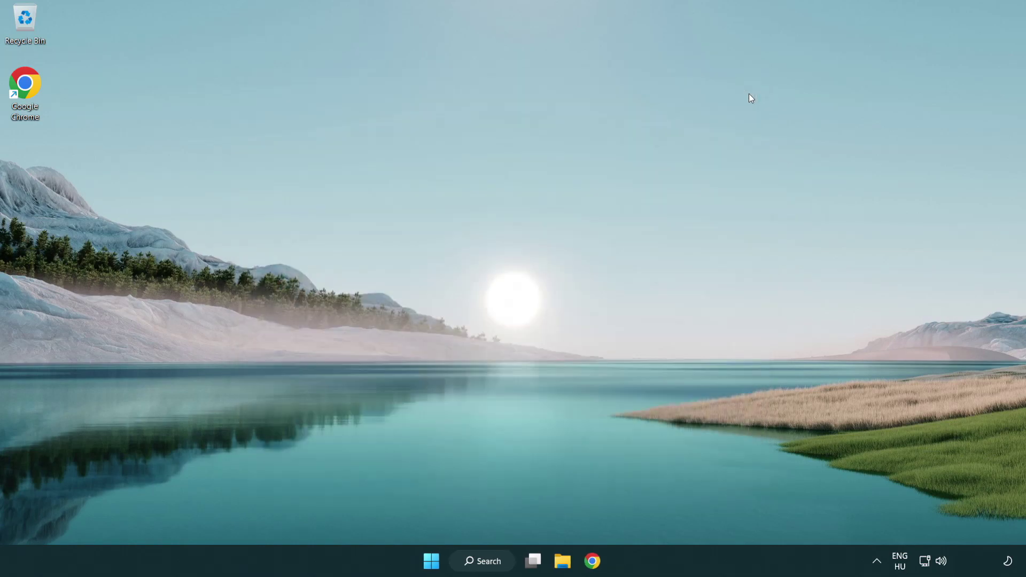
pyautogui.click(434, 560)
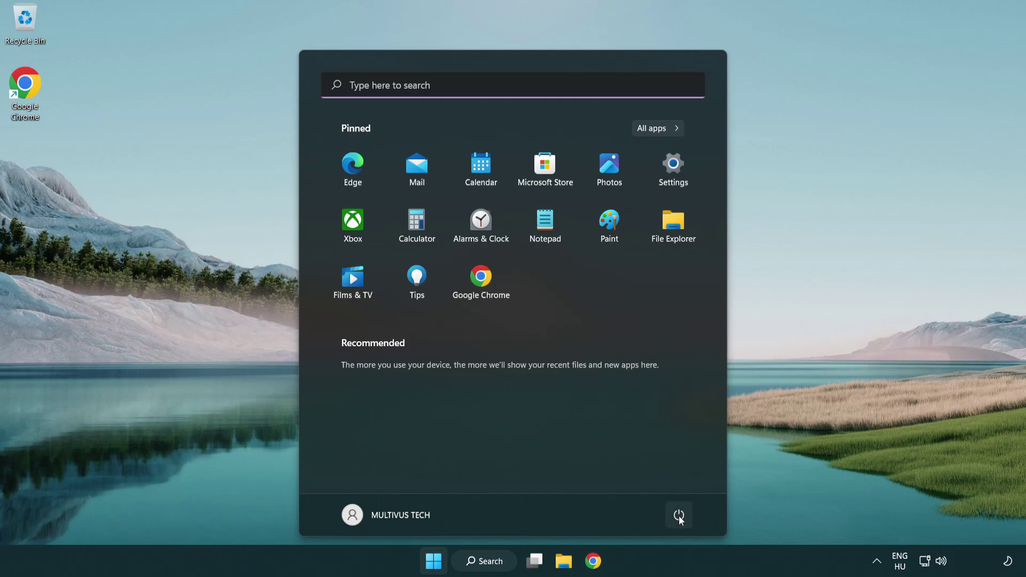
pyautogui.click(678, 514)
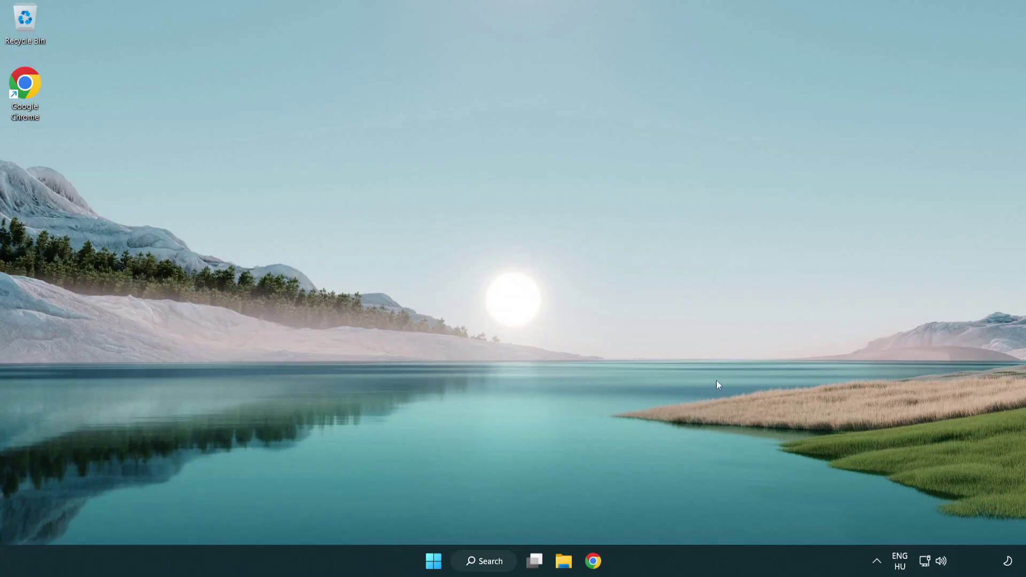
# - Launch the Playing Audio troubleshooter from the taskbar volume icon's Troubleshoot sound problems option
pyautogui.rightClick(942, 562)
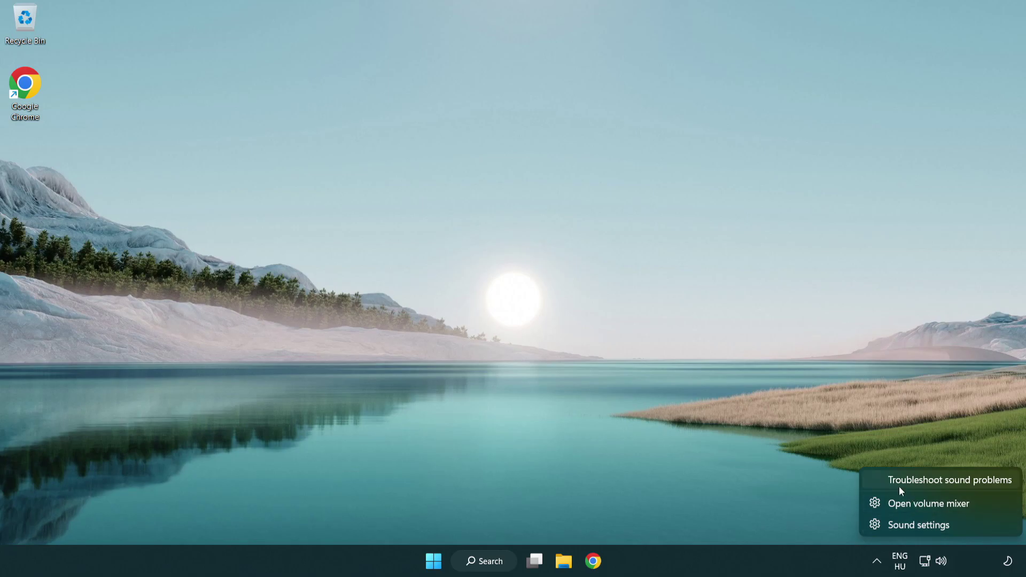
pyautogui.click(938, 486)
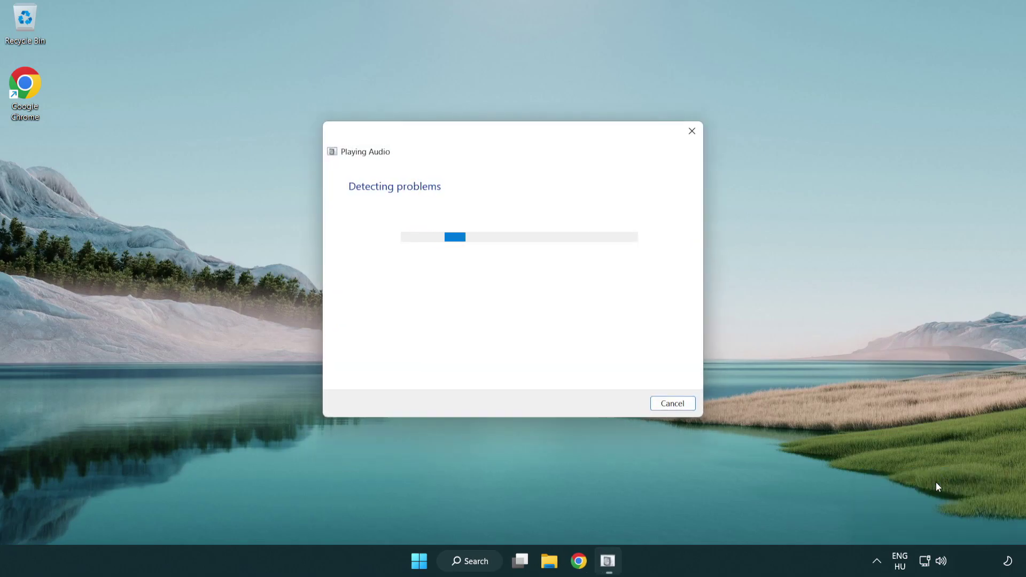